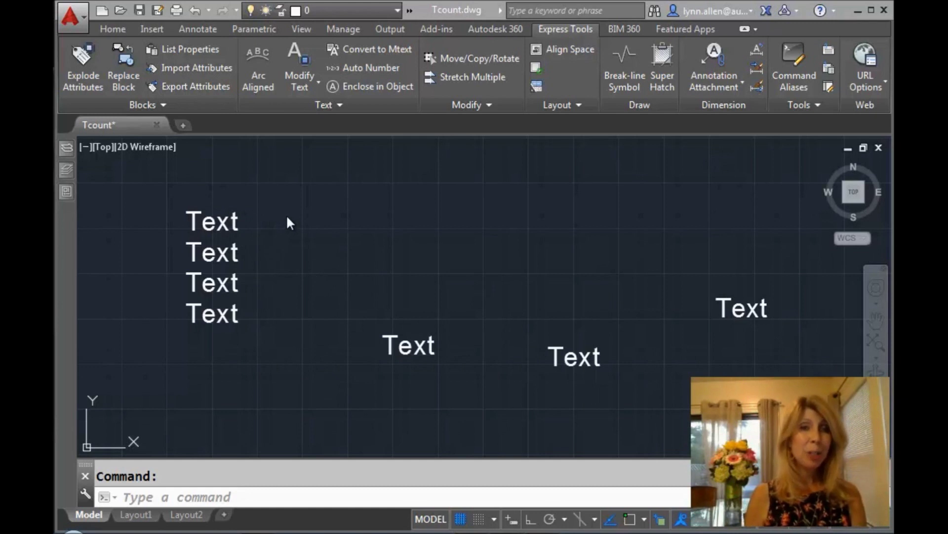
Number the four stacked Text labels 1-4 in picked order, overwriting their text, then undo it
click(366, 74)
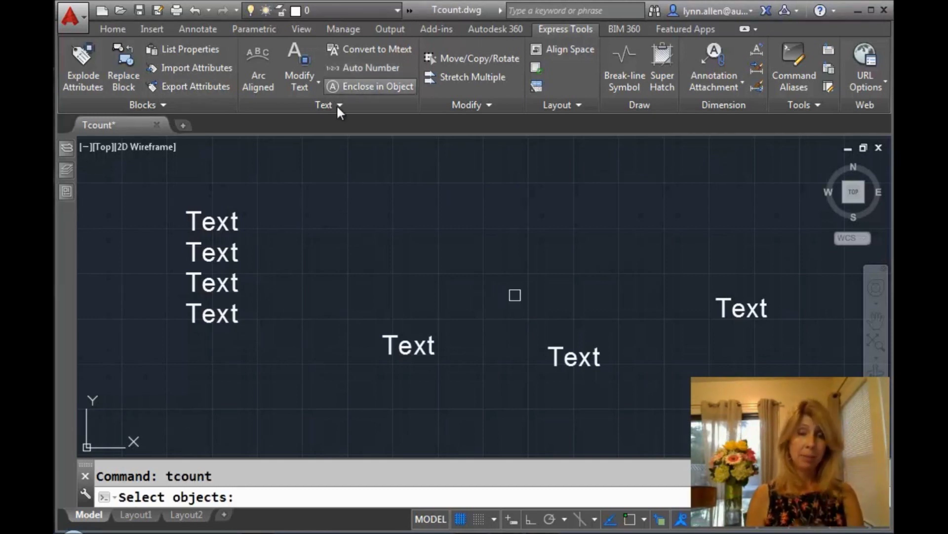
click(229, 226)
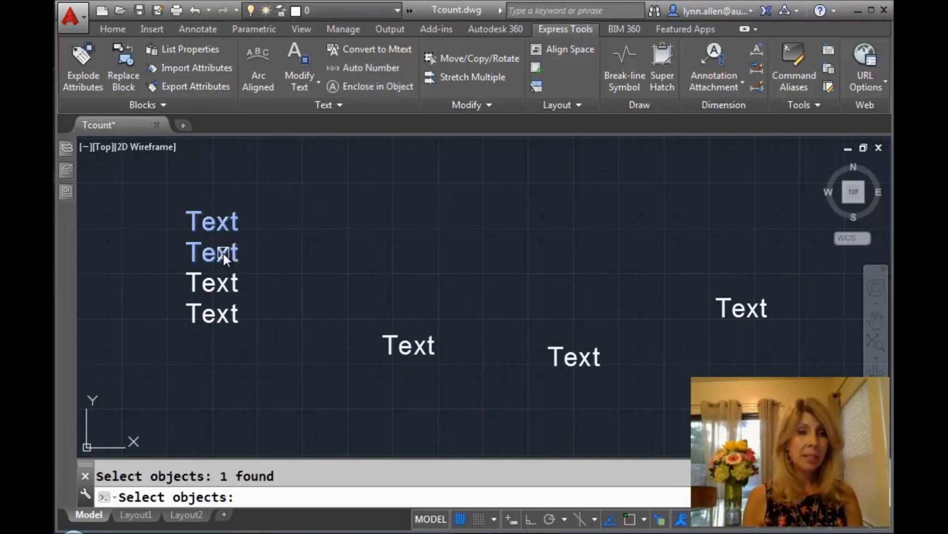
click(223, 253)
click(220, 284)
click(223, 312)
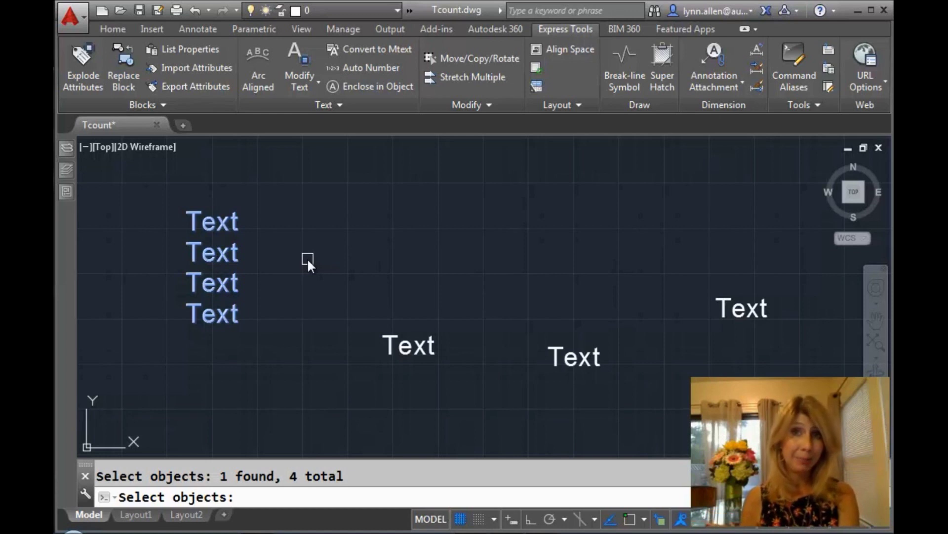
key(Return)
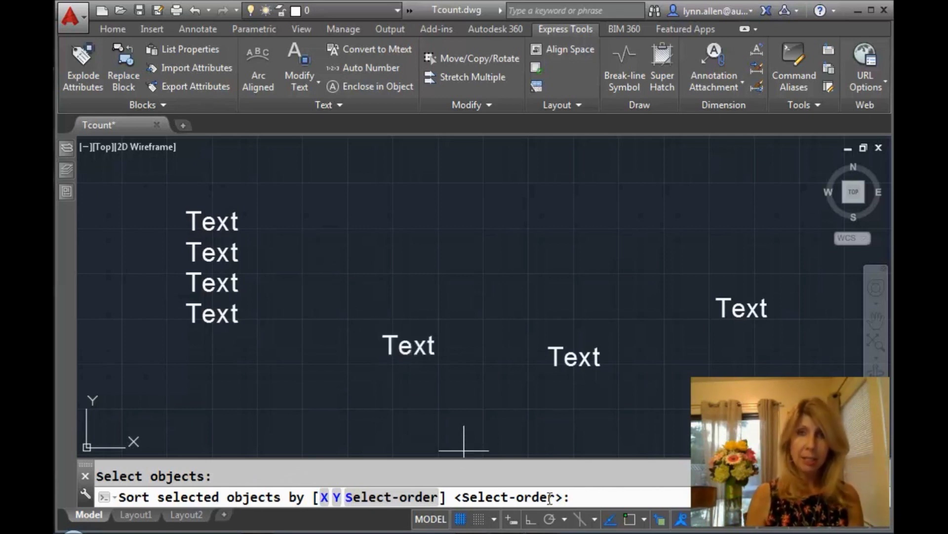
key(Return)
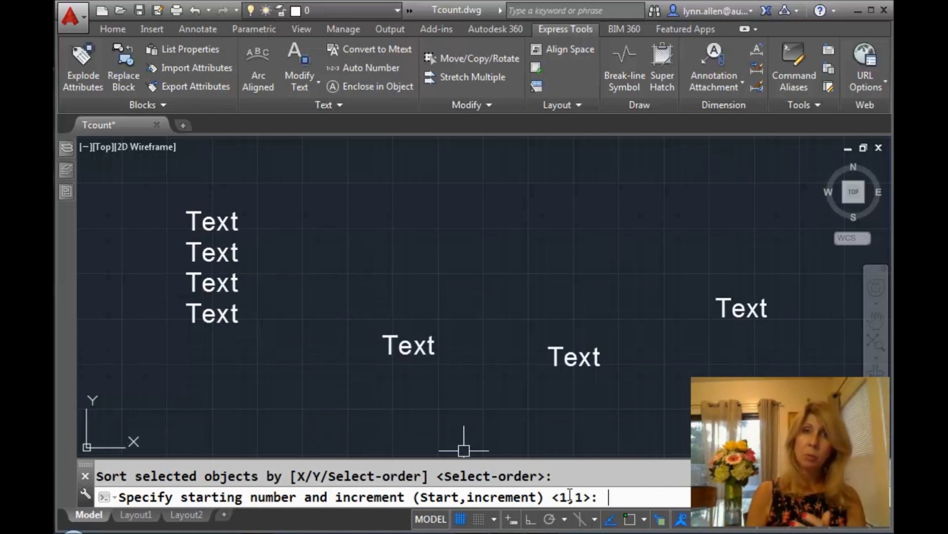
key(Return)
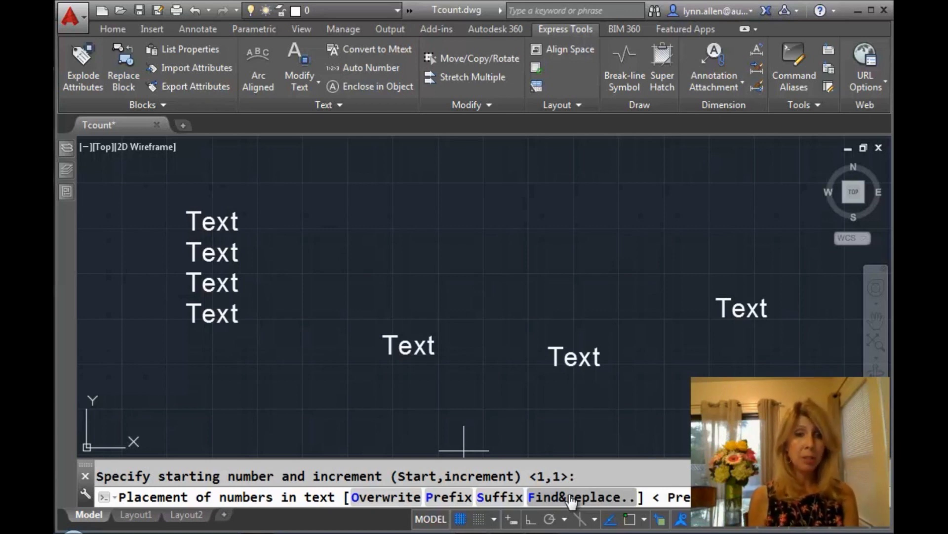
click(572, 498)
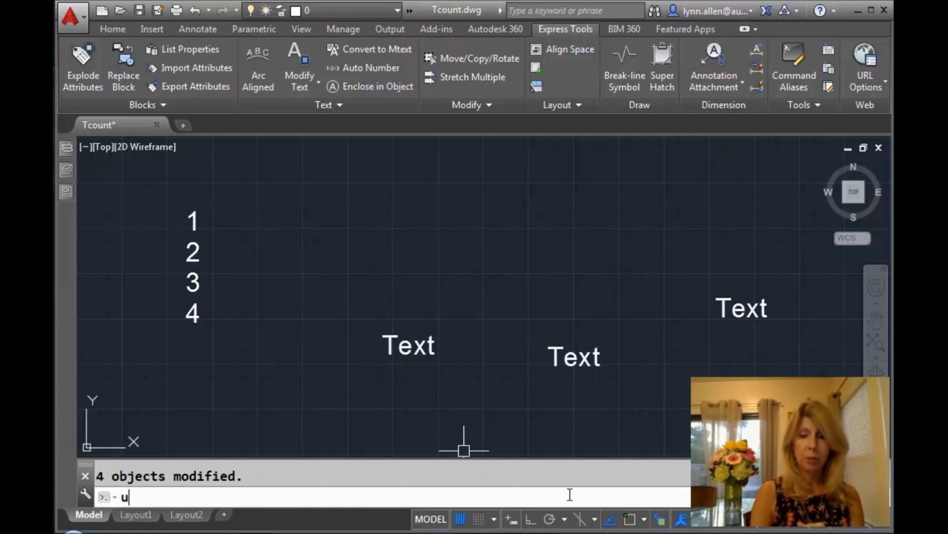
key(ctrl+z)
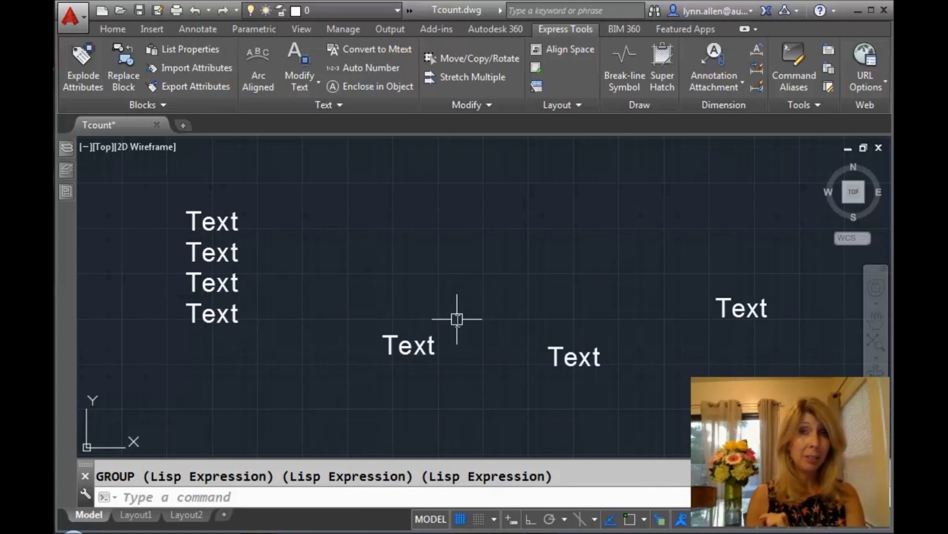
Window-select the four stacked labels, overwrite them with numbers 1-4 by default sort, then undo
click(374, 67)
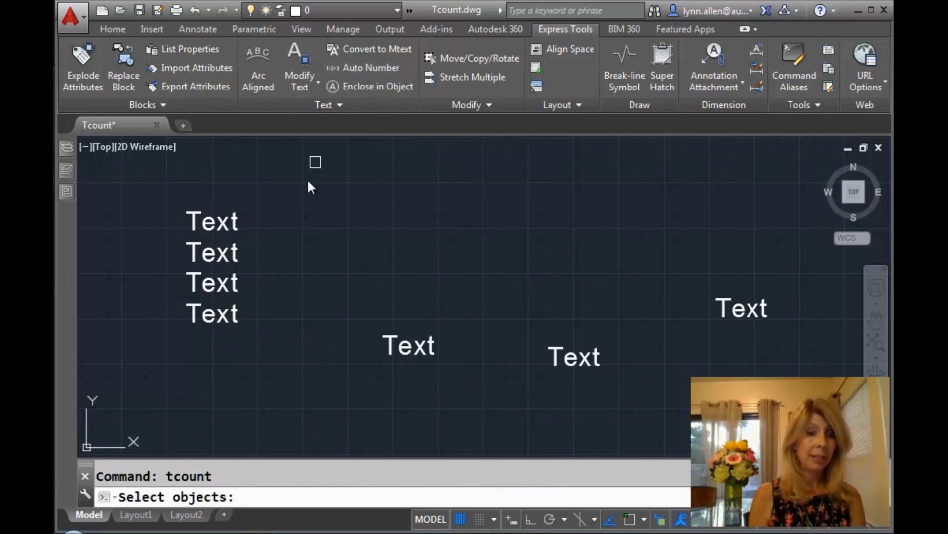
click(168, 186)
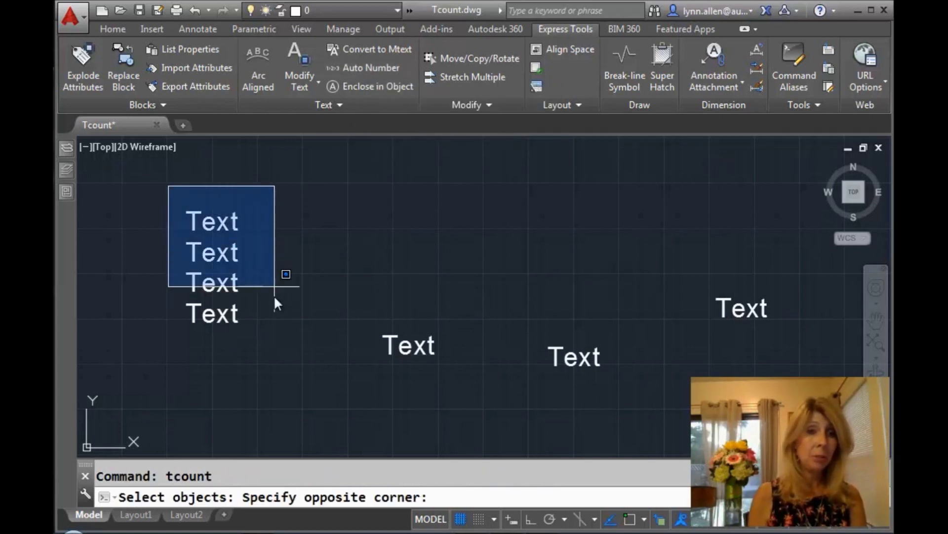
click(267, 335)
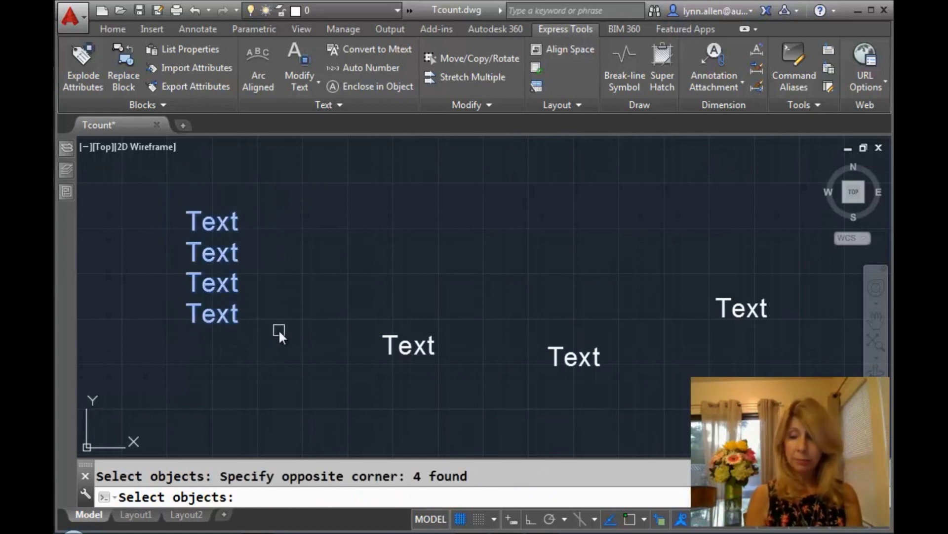
key(Return)
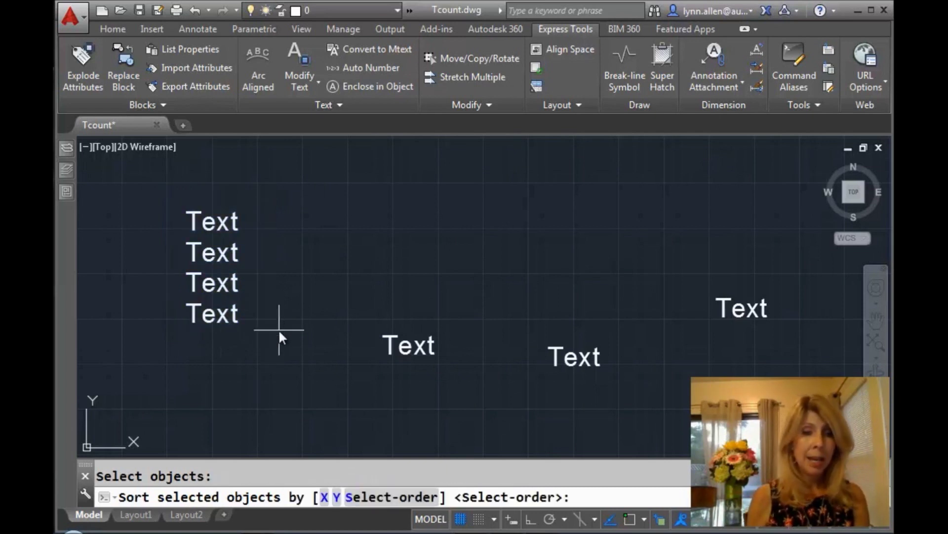
key(Return)
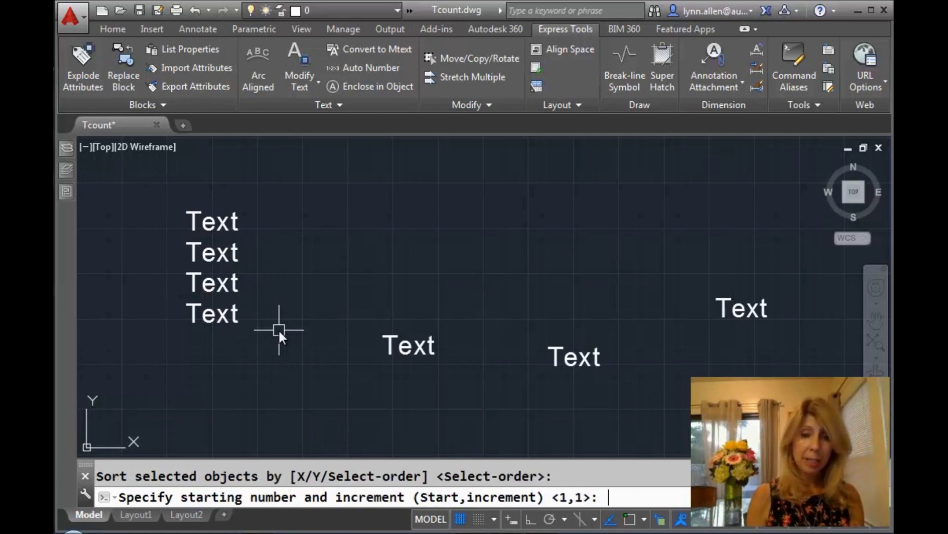
key(Return)
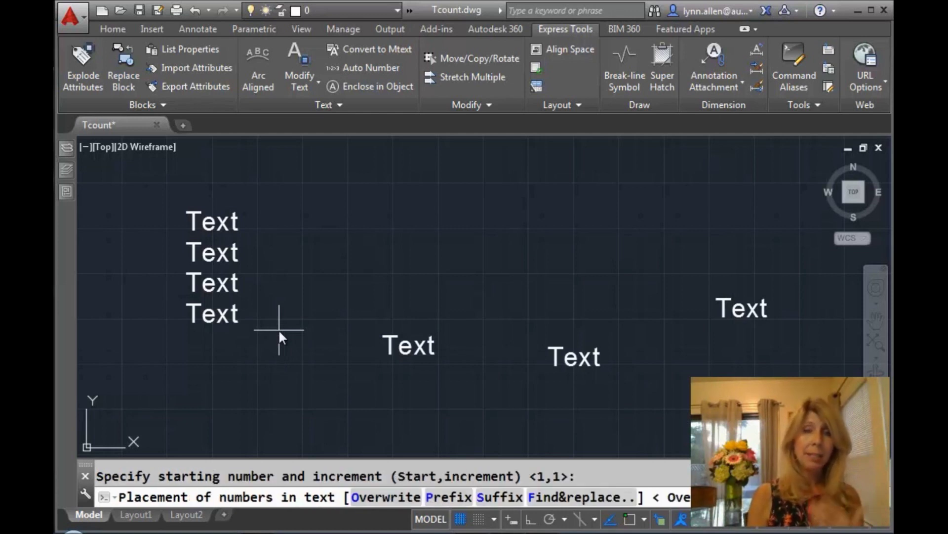
key(Return)
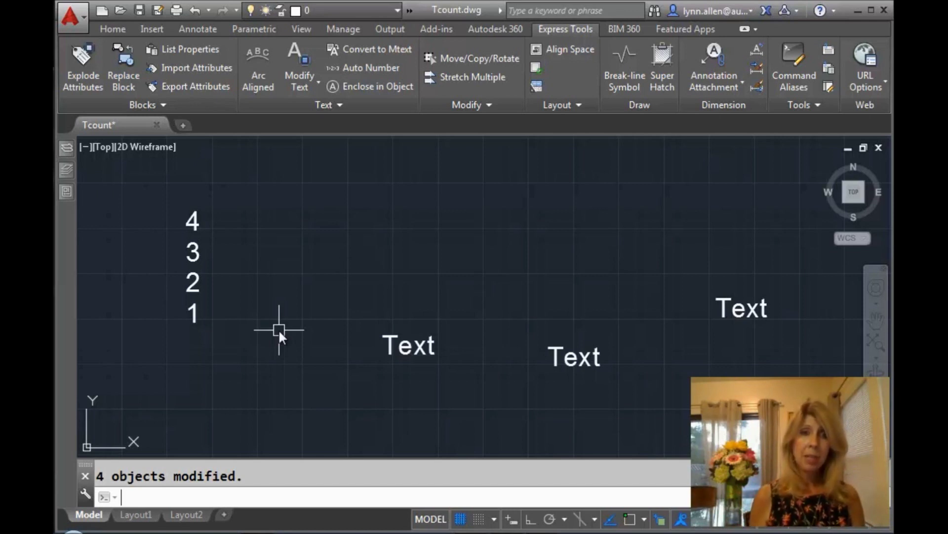
text(u)
key(Return)
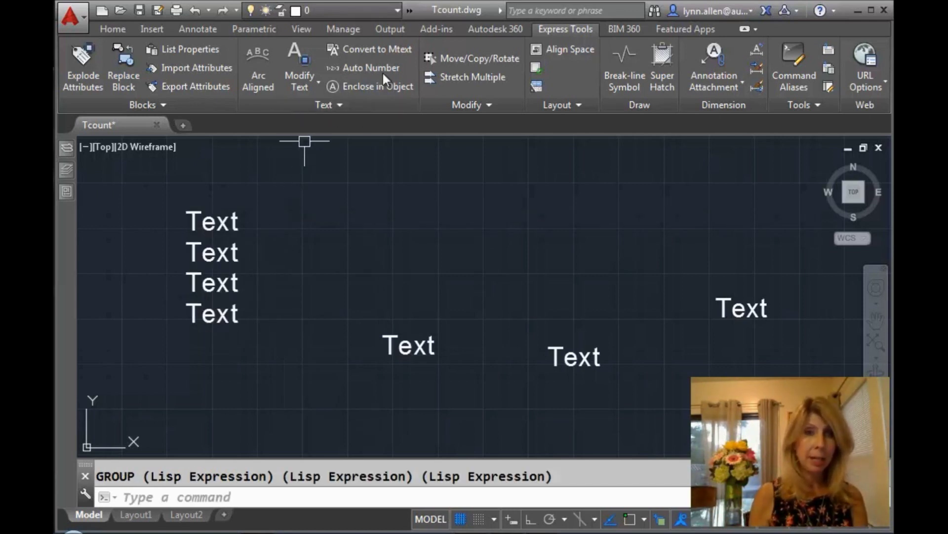
Restart TCOUNT and window-select the four stacked labels for numbering
text(U)
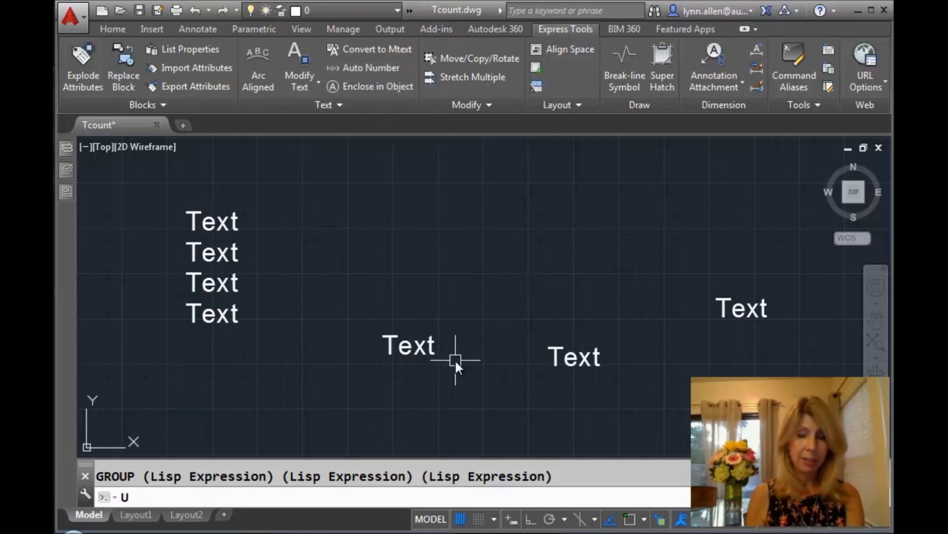
key(BackSpace)
text(TCOUNT)
key(Return)
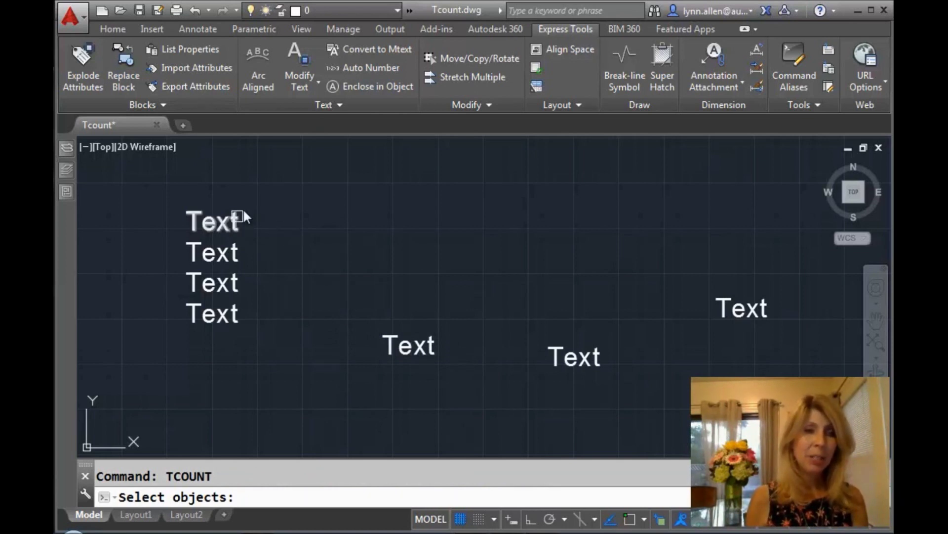
click(258, 195)
click(179, 351)
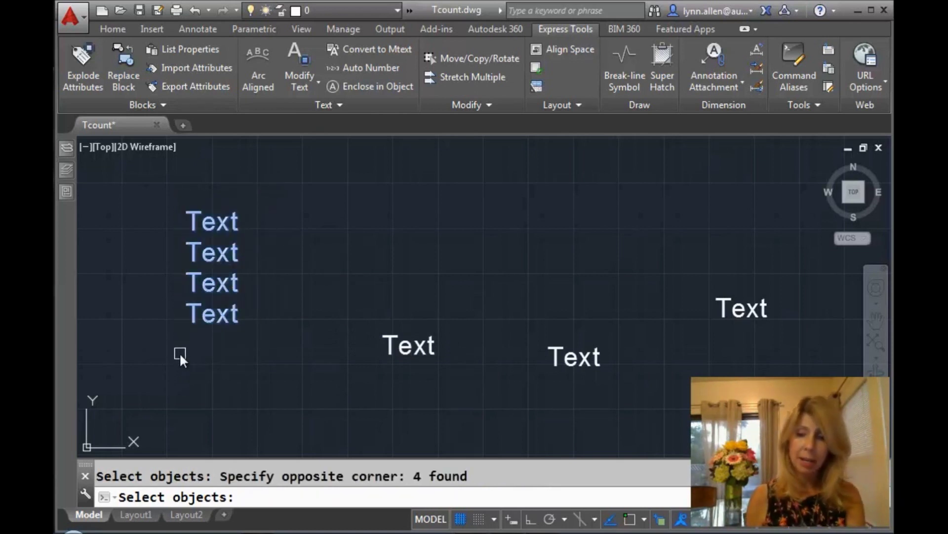
key(Return)
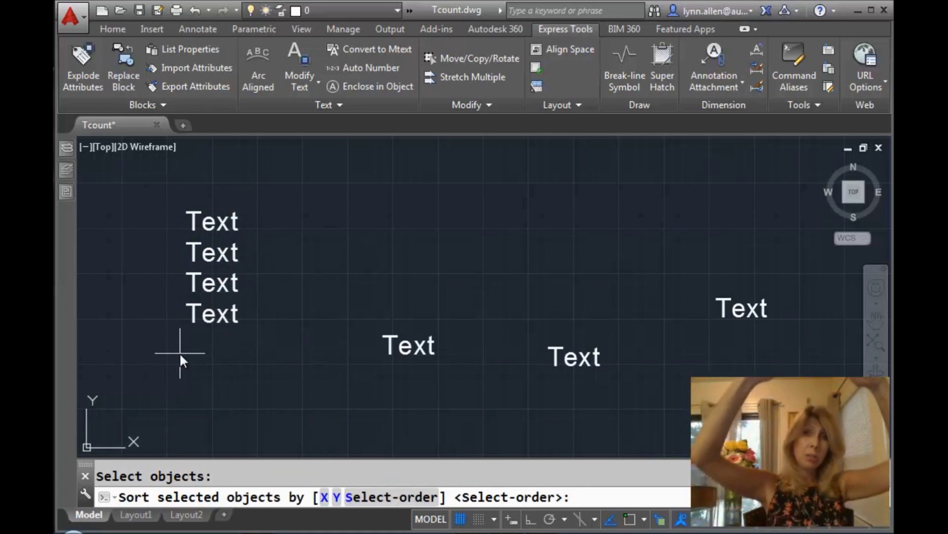
Sort the labels by Y, start at 1 in steps of 5 as prefixes, then undo
text(y)
key(Return)
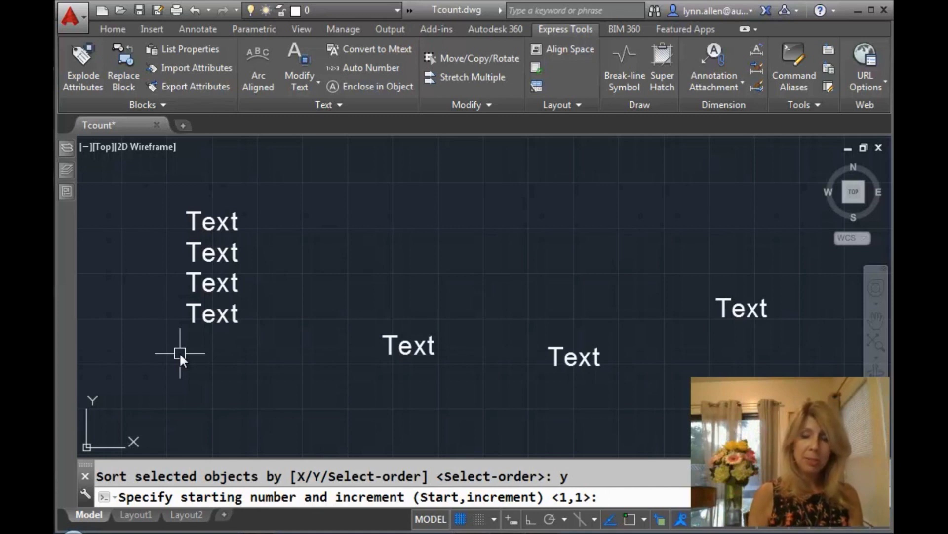
text(1,5)
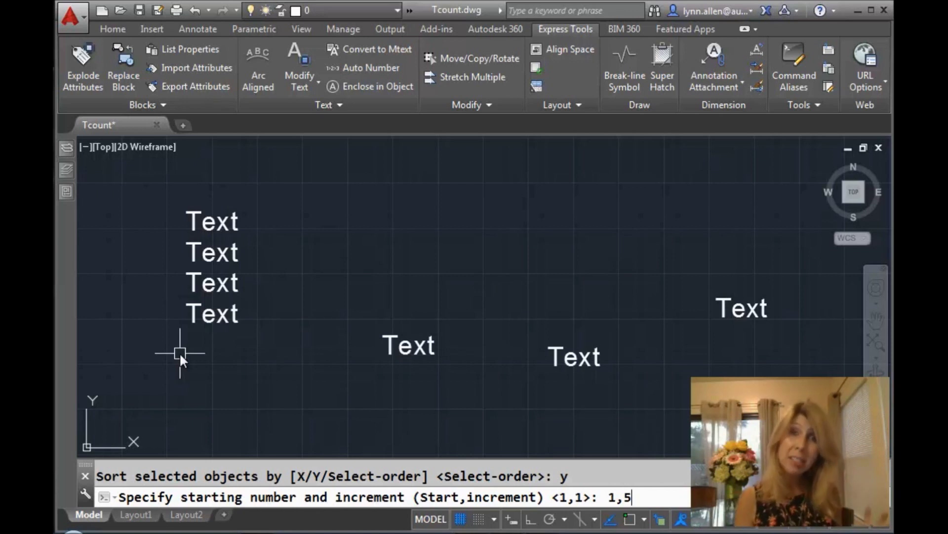
key(Return)
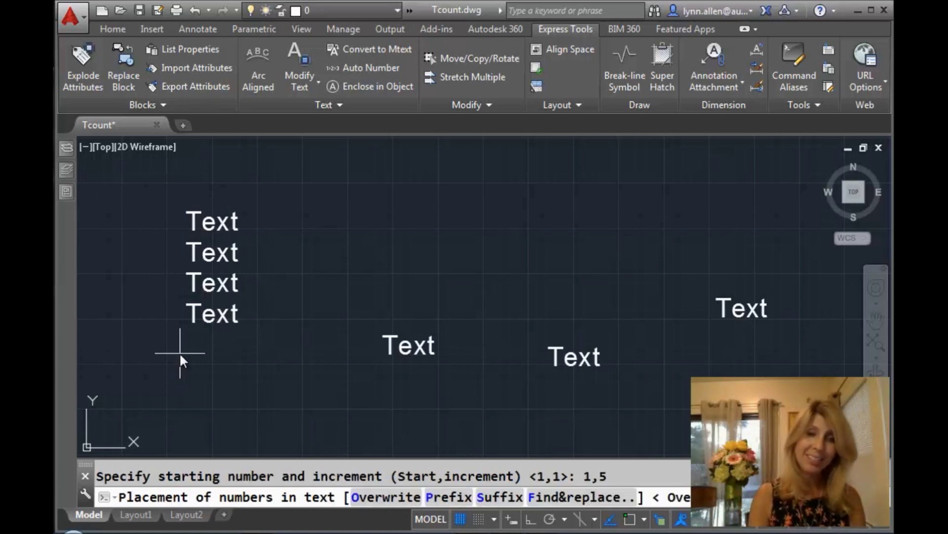
key(Return)
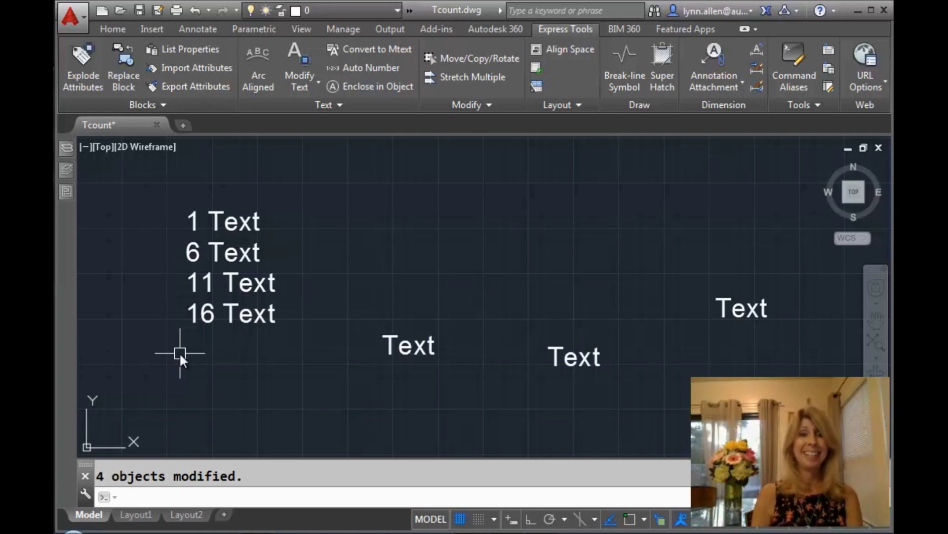
key(ctrl+z)
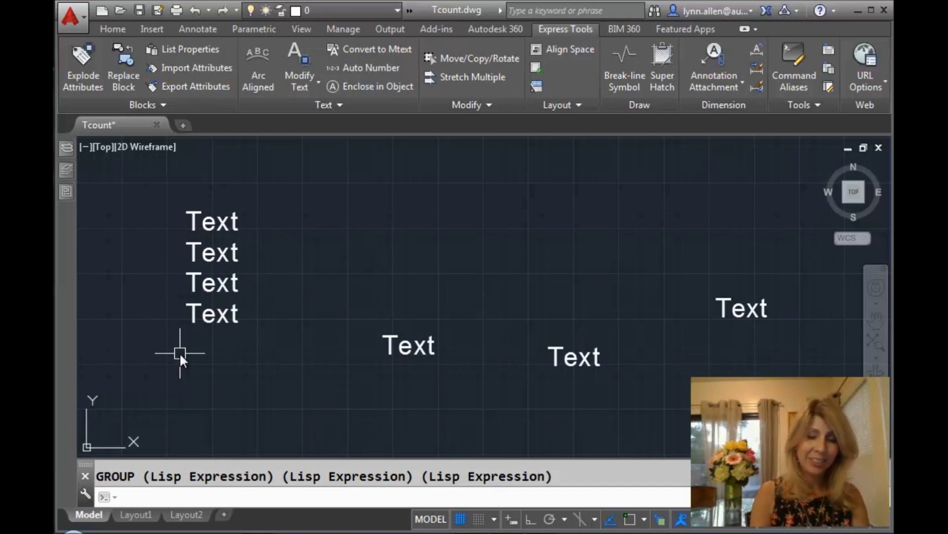
Suffix the three scattered labels with numbers from 10 by 1, sorted by X, then undo
click(379, 63)
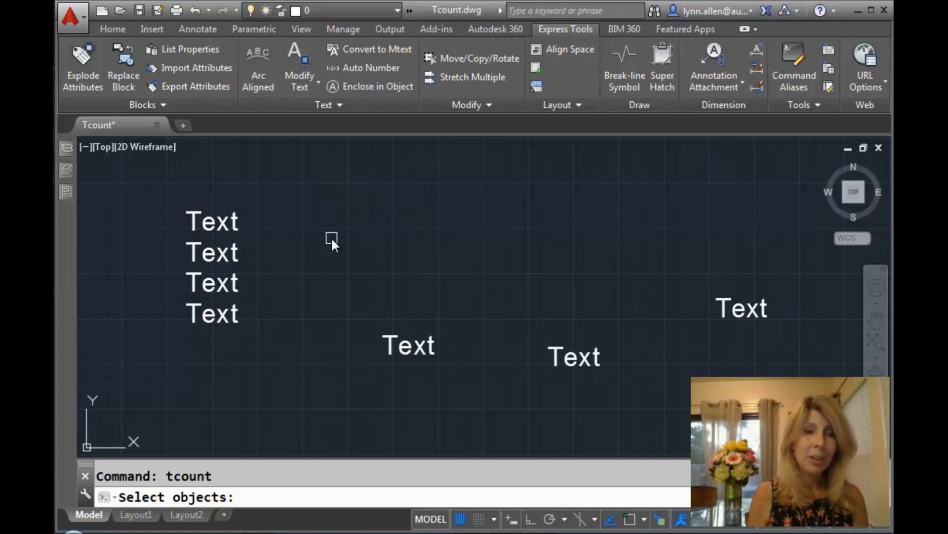
mouse_move(340, 246)
mouse_down()
mouse_move(445, 254)
mouse_move(576, 281)
mouse_move(703, 239)
mouse_move(882, 362)
mouse_move(771, 403)
mouse_move(470, 407)
mouse_move(387, 394)
mouse_up()
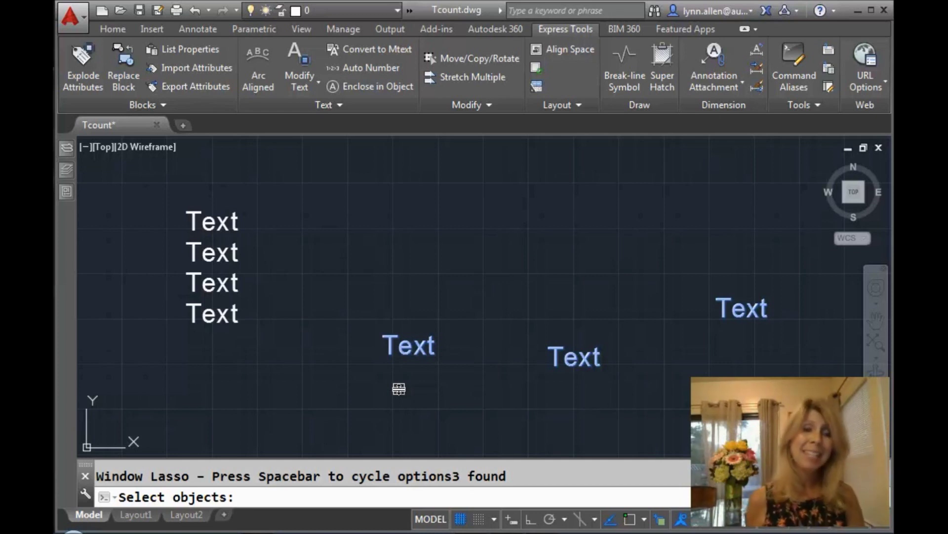
key(Return)
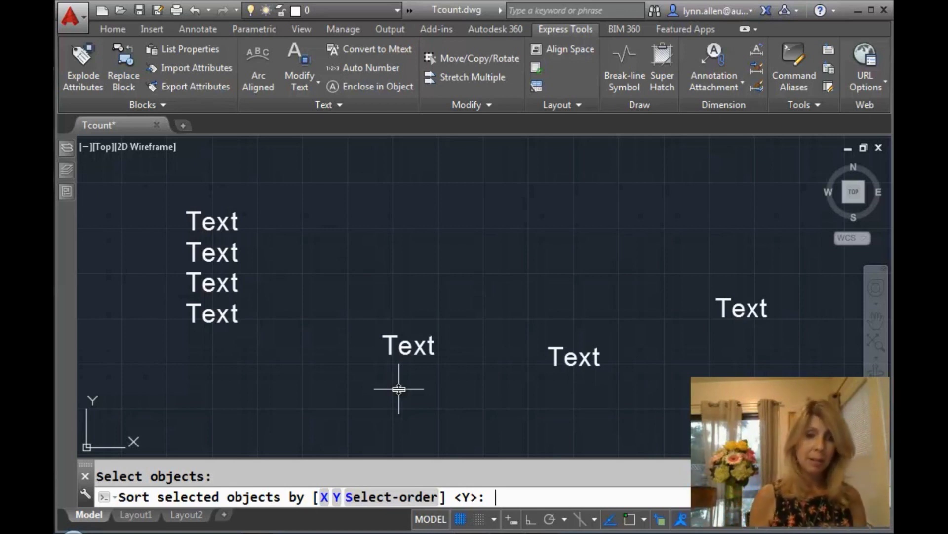
text(x)
key(Return)
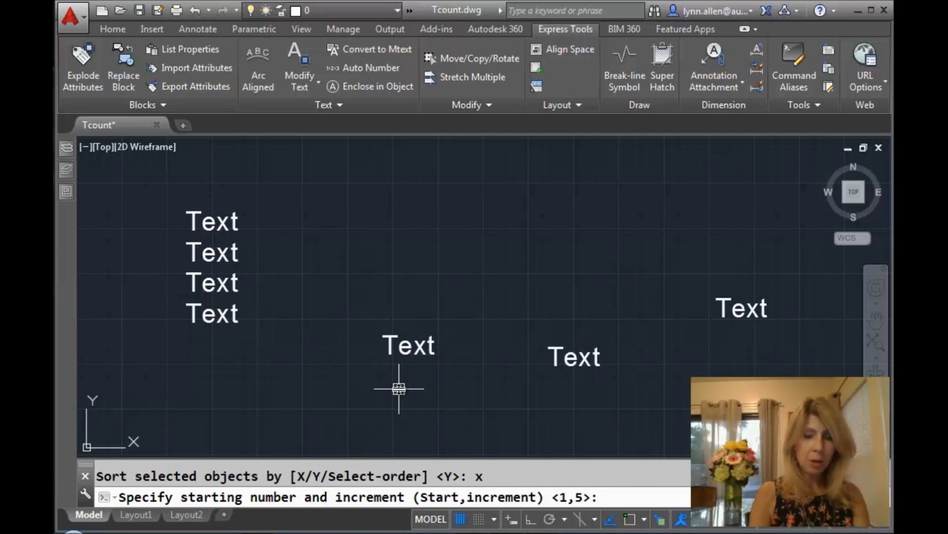
text(10)
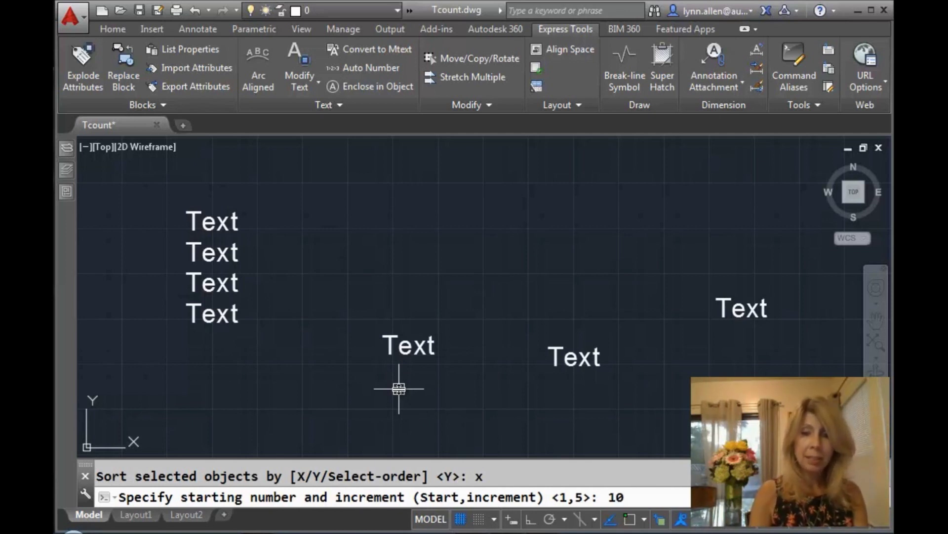
text(,1)
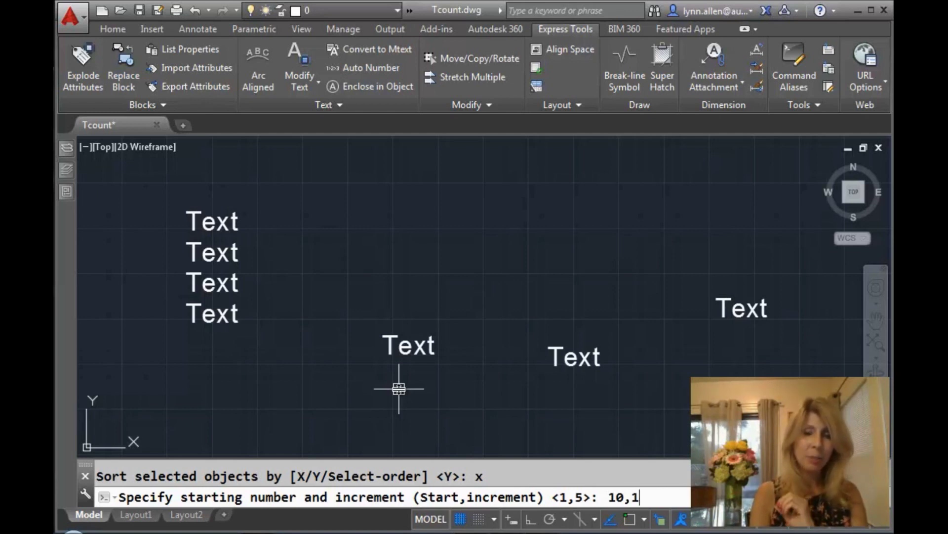
key(Return)
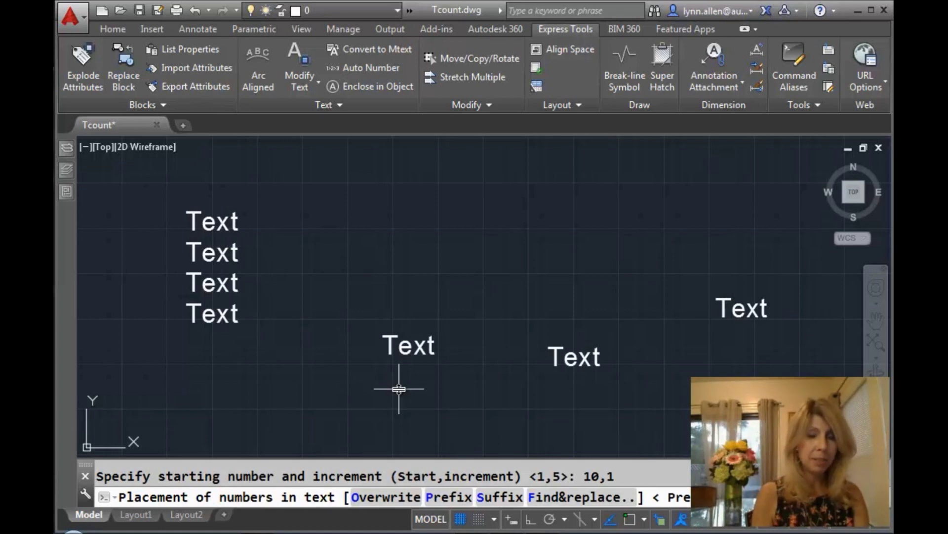
text(s)
key(Return)
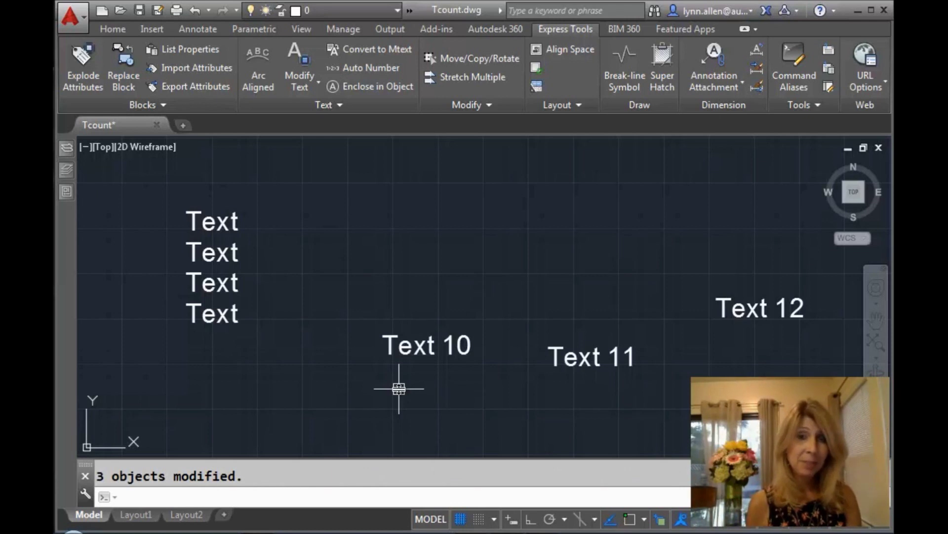
text(u)
key(Return)
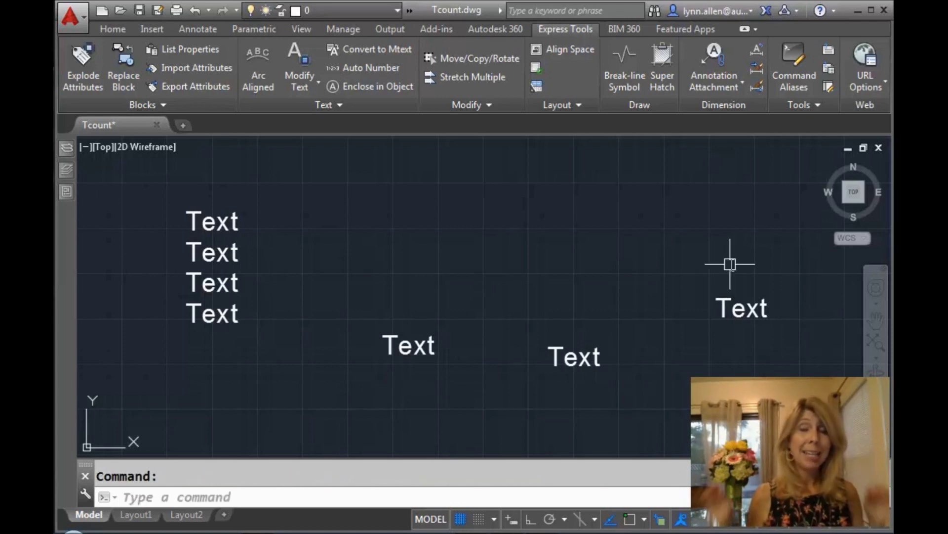
Pick the middle, lower-right and upper-right labels in order and replace each 'e' with 1, 2, 3
click(390, 68)
click(425, 351)
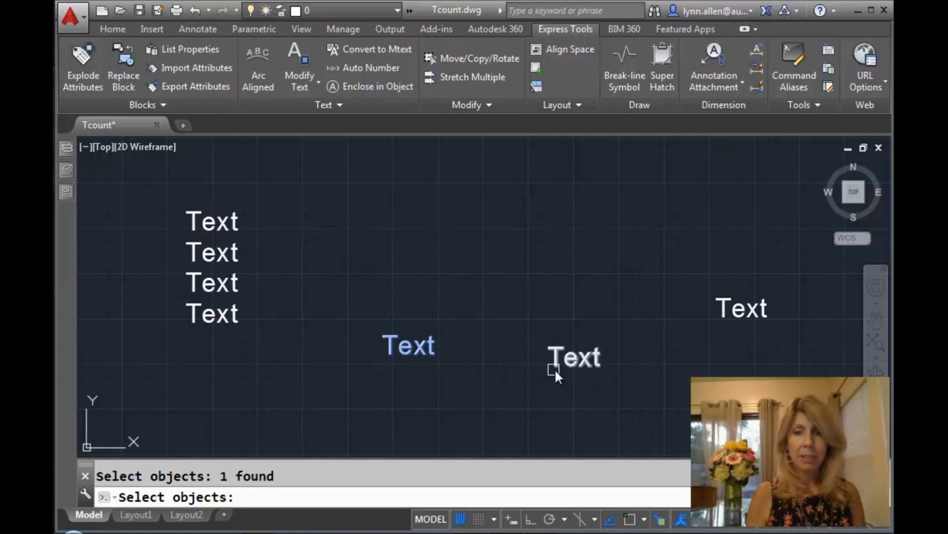
click(555, 364)
click(717, 310)
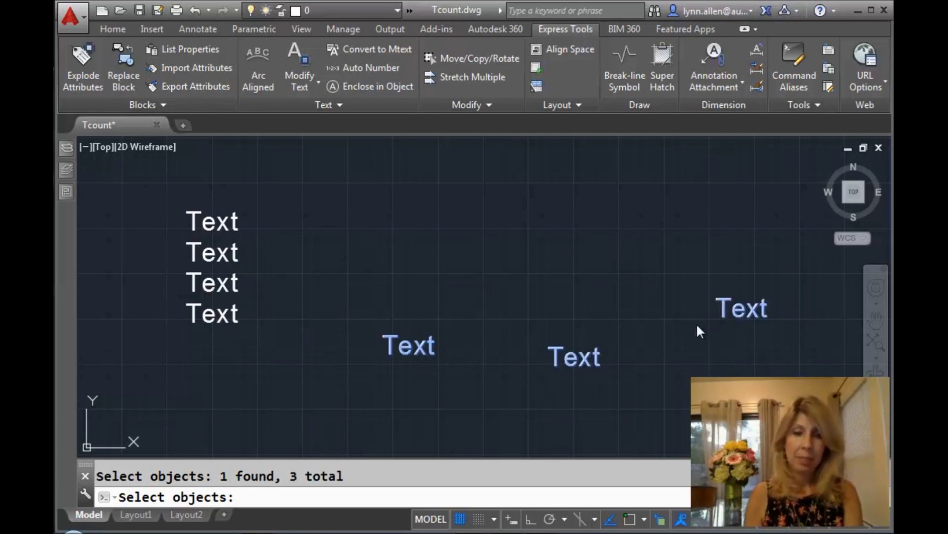
key(Return)
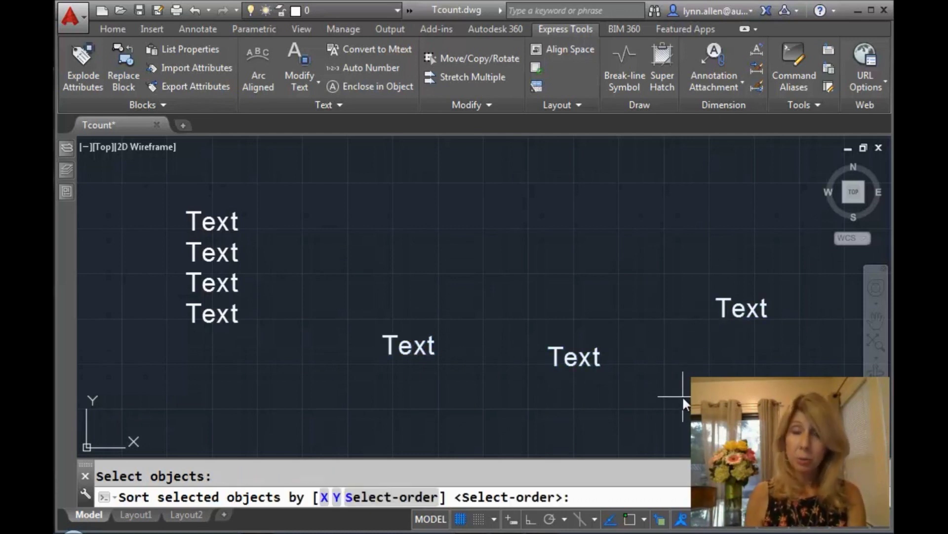
key(Return)
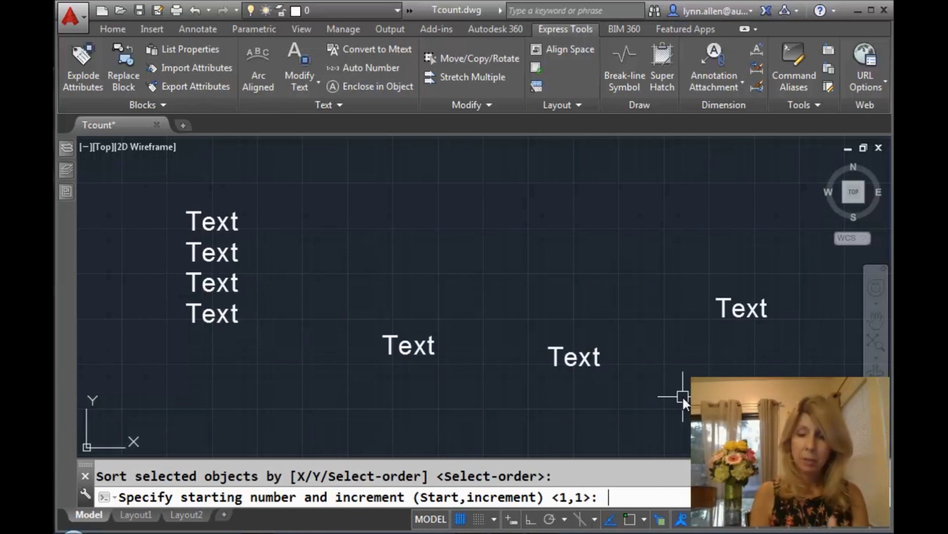
key(Return)
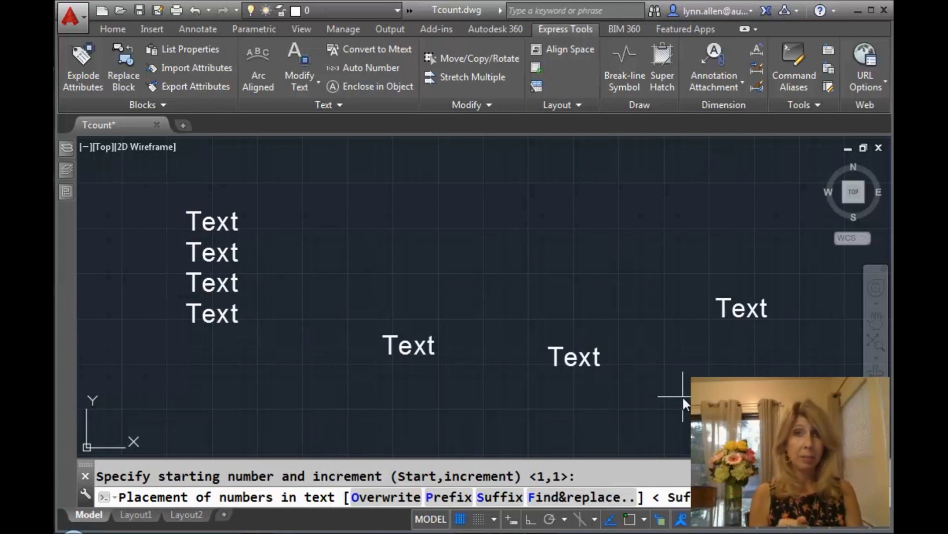
text(f)
key(Return)
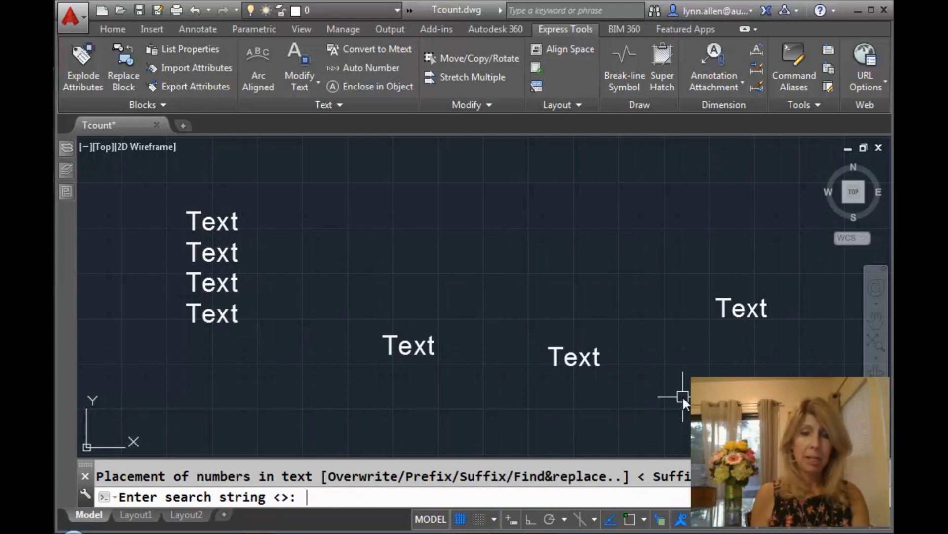
text(e)
key(Return)
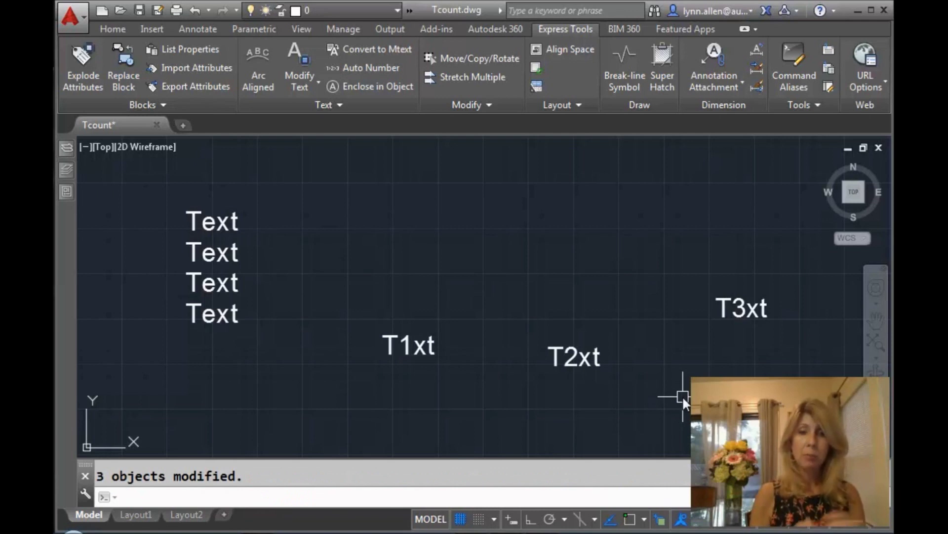